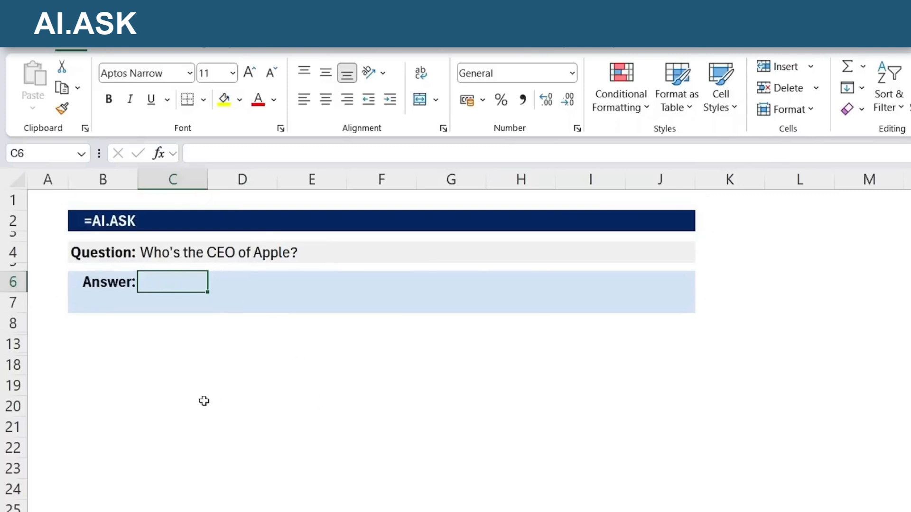
- Enter an AI.ASK formula in C6 that uses the question in C4 as its prompt
{"action": "type", "text": "=ai."}
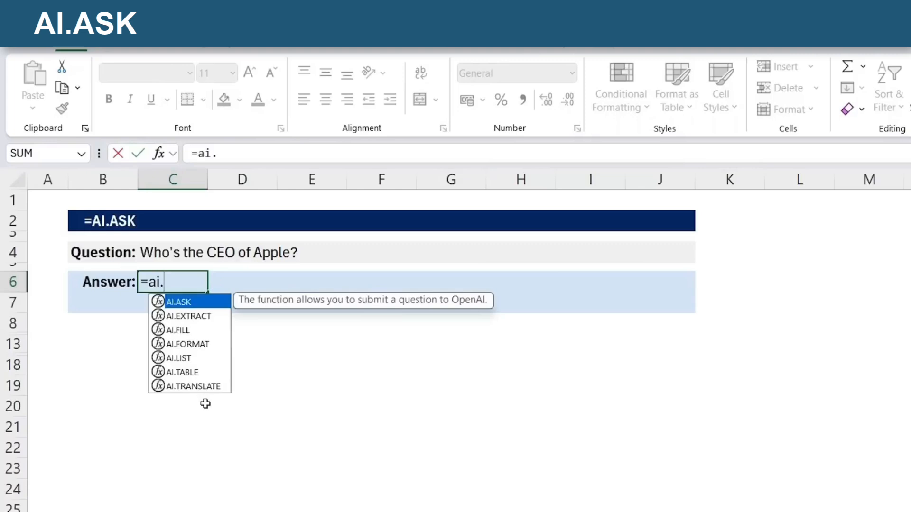
{"action": "key", "text": "Tab"}
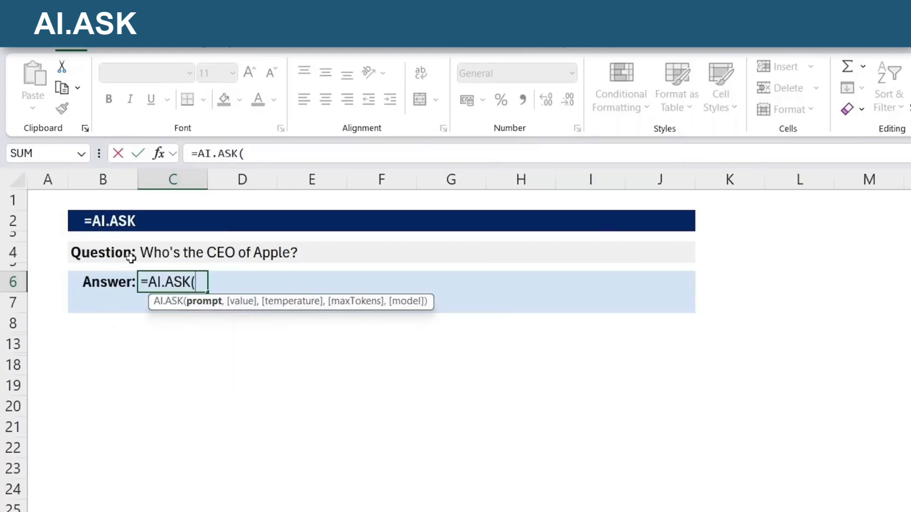
{"action": "left_click", "coordinate": [157, 252]}
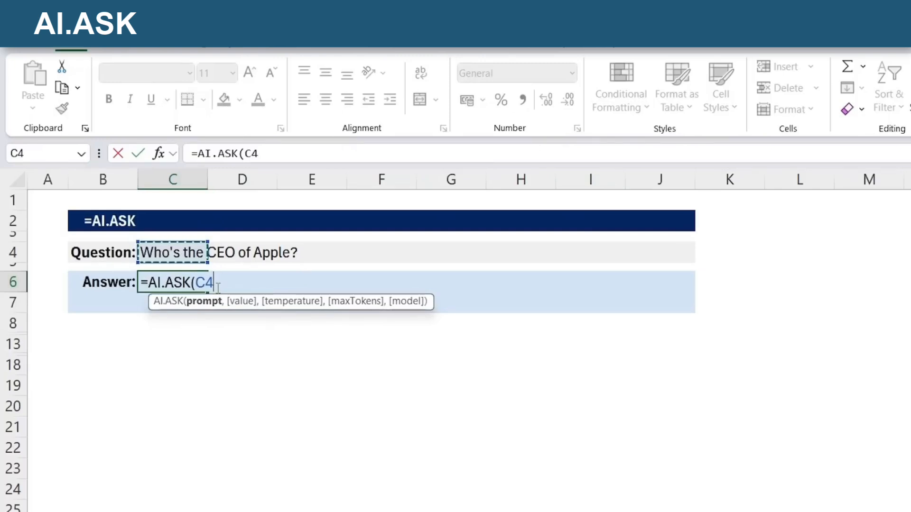
{"action": "key", "text": "Return"}
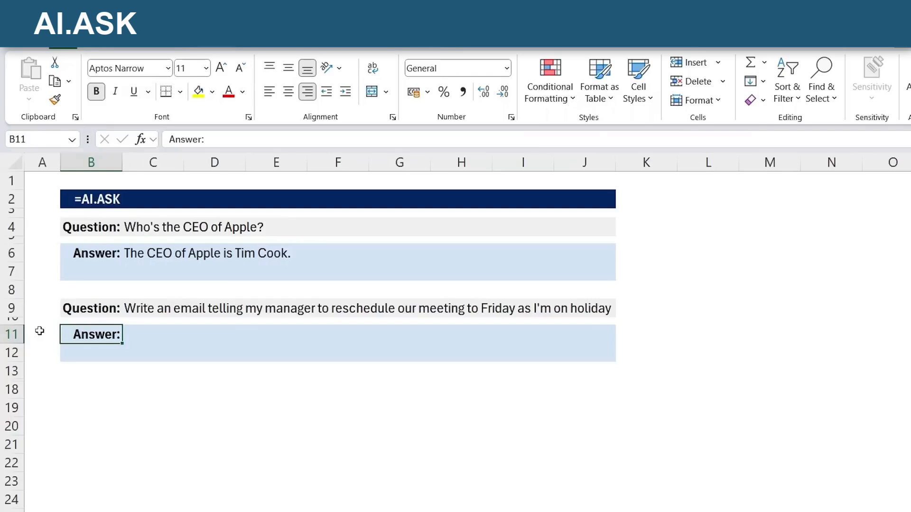
- Enter =AI.ASK(C9) in C11 to generate the email requested in the second question
{"action": "left_click", "coordinate": [161, 312]}
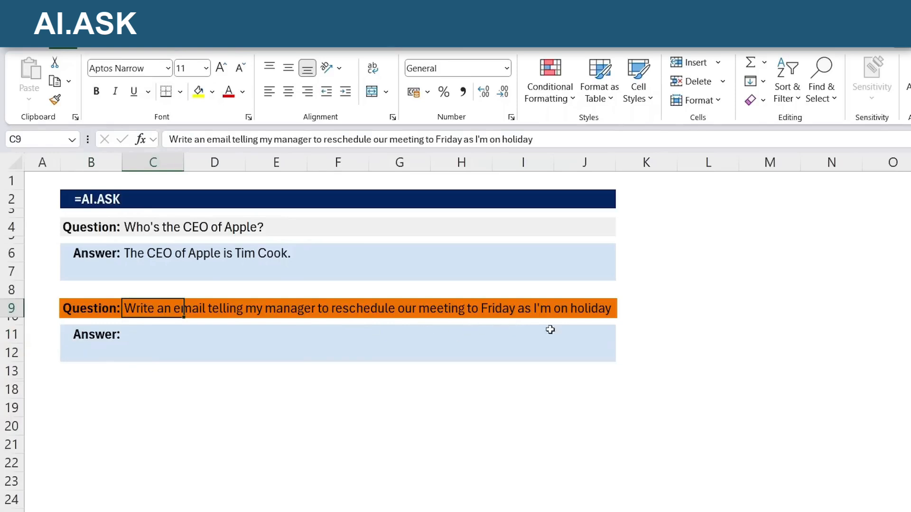
{"action": "left_click", "coordinate": [147, 339]}
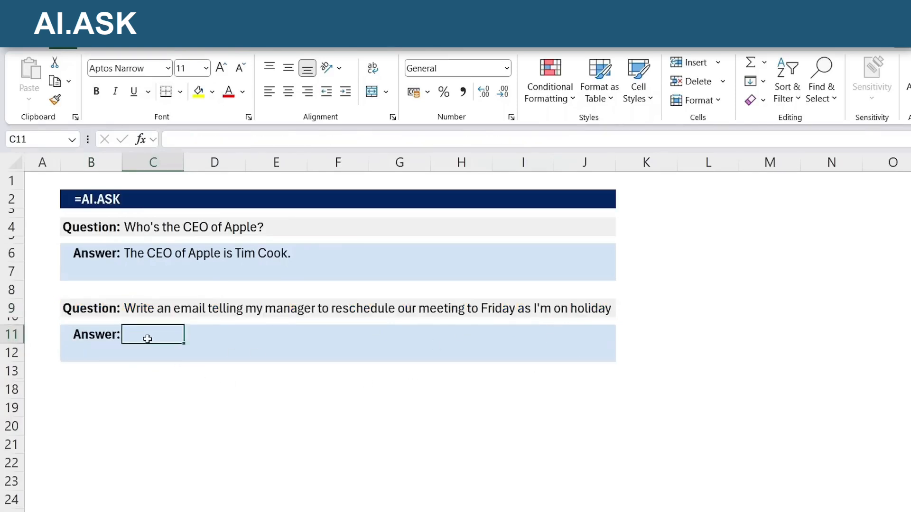
{"action": "type", "text": "=ai."}
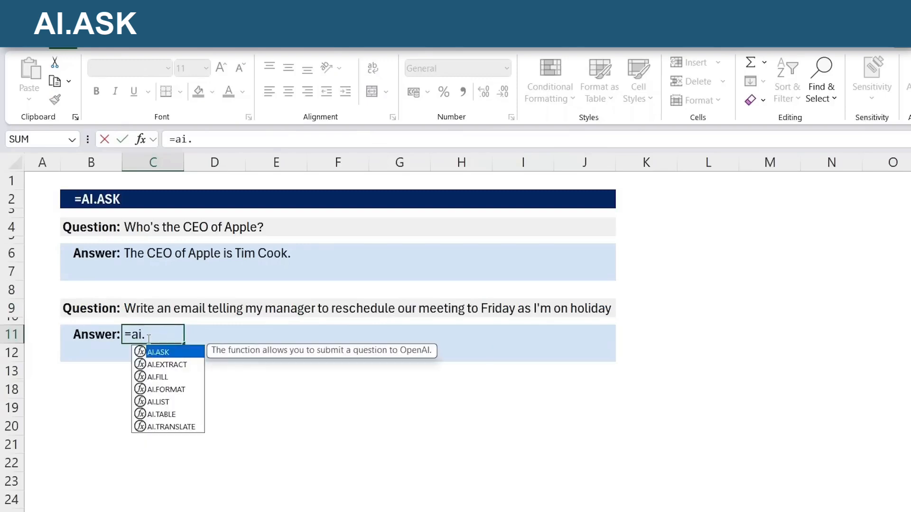
{"action": "key", "text": "Tab"}
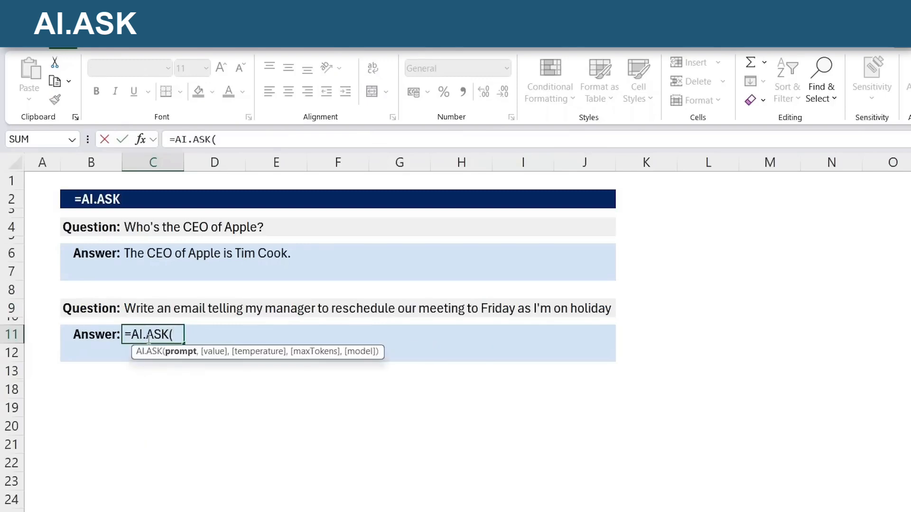
{"action": "key", "text": "Up"}
{"action": "key", "text": "Up"}
{"action": "type", "text": ")"}
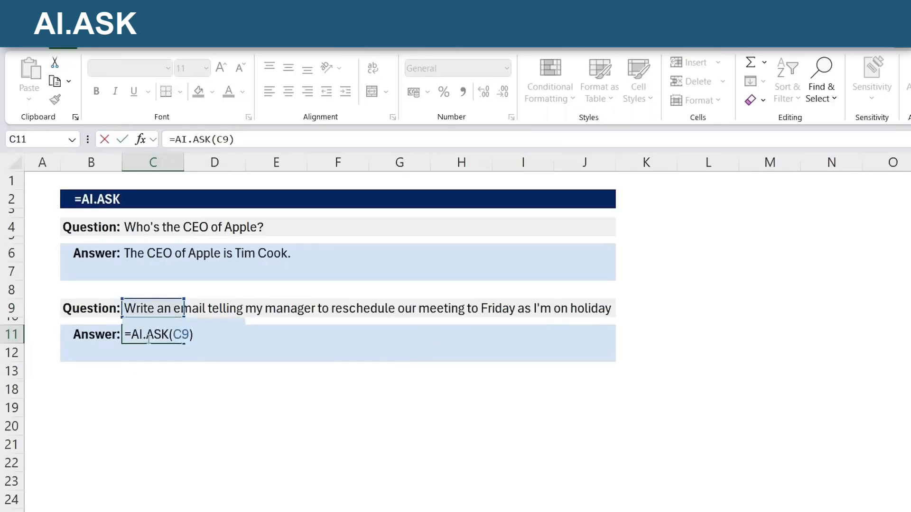
{"action": "key", "text": "Return"}
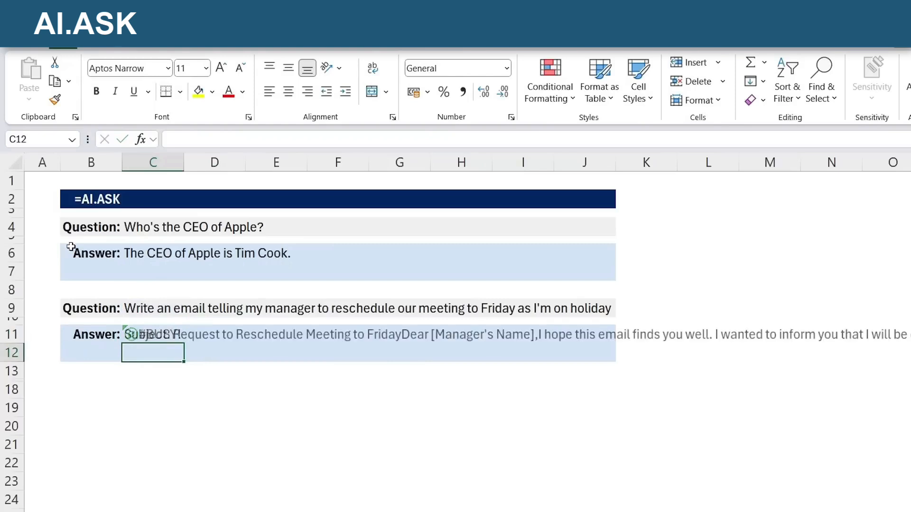
- Read through the full text of the generated email that extends across row 11
{"action": "key", "text": "Up"}
{"action": "key", "text": "Right"}
{"action": "key", "text": "Right"}
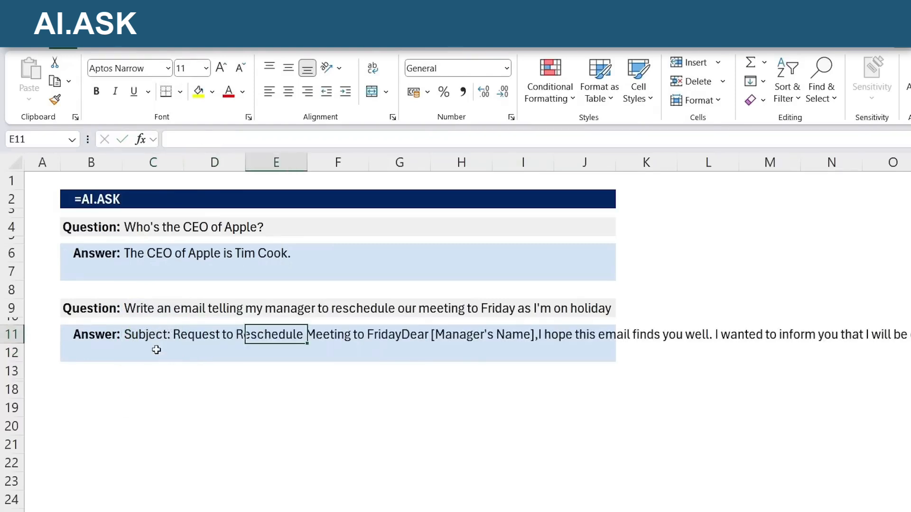
{"action": "scroll", "coordinate": [404, 340], "scroll_direction": "right", "scroll_amount": 3}
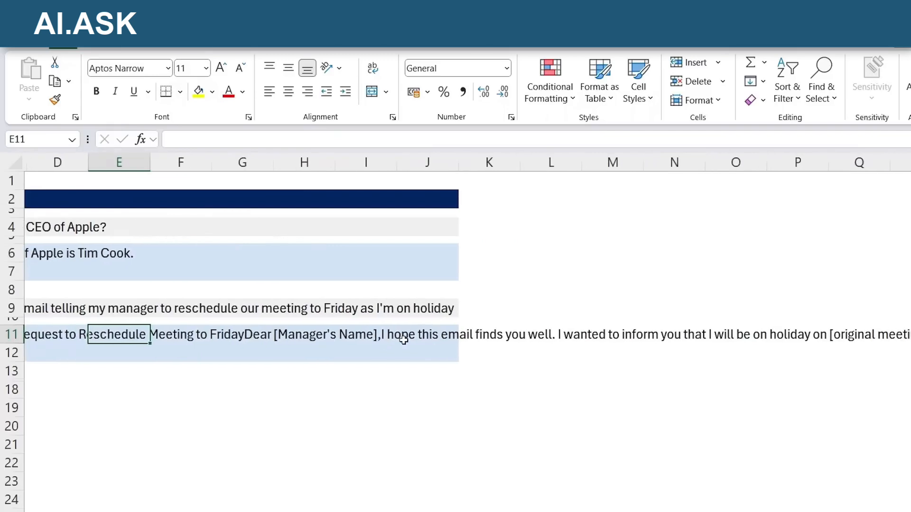
{"action": "scroll", "coordinate": [401, 343], "scroll_direction": "right", "scroll_amount": 4}
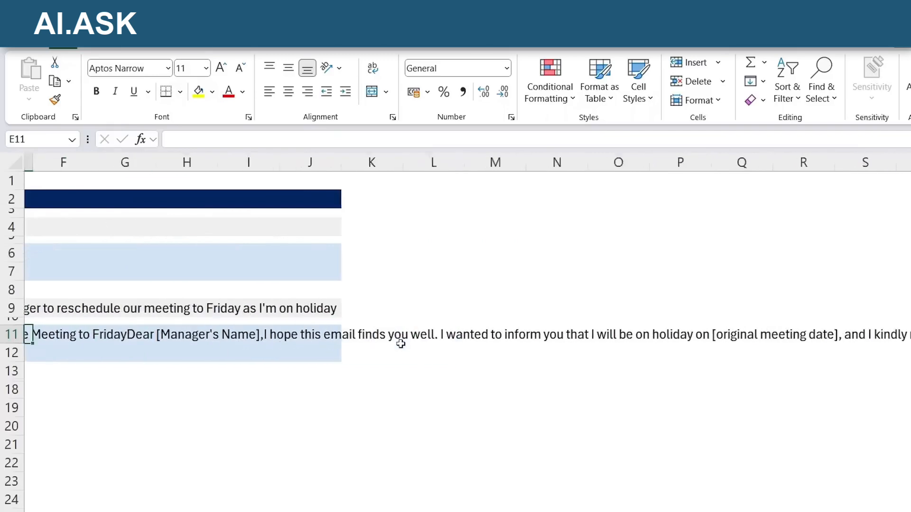
{"action": "scroll", "coordinate": [401, 347], "scroll_direction": "right", "scroll_amount": 20}
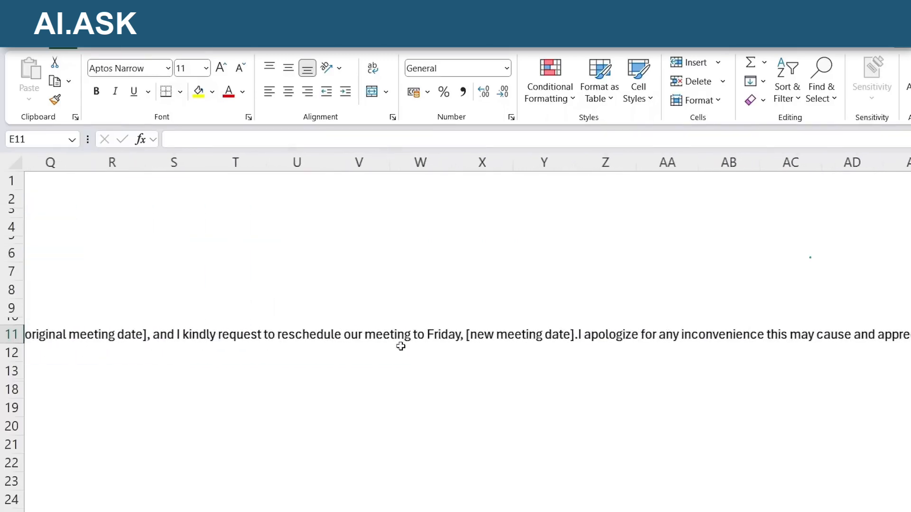
{"action": "scroll", "coordinate": [401, 347], "scroll_direction": "right", "scroll_amount": 12}
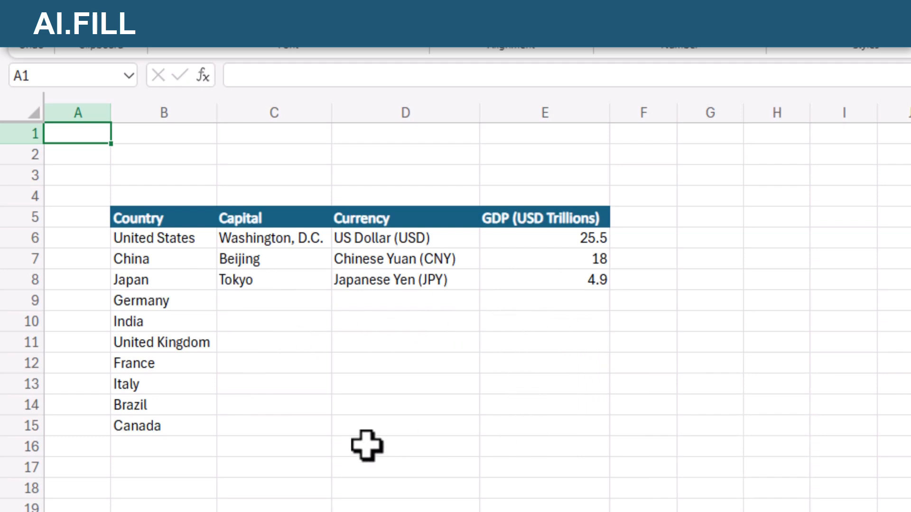
- Enter =AI.FILL(B5:E8,B9:B15) in C9 to complete the capital, currency and GDP data for the remaining countries
{"action": "left_click", "coordinate": [234, 304]}
{"action": "type", "text": "=AI.FIL"}
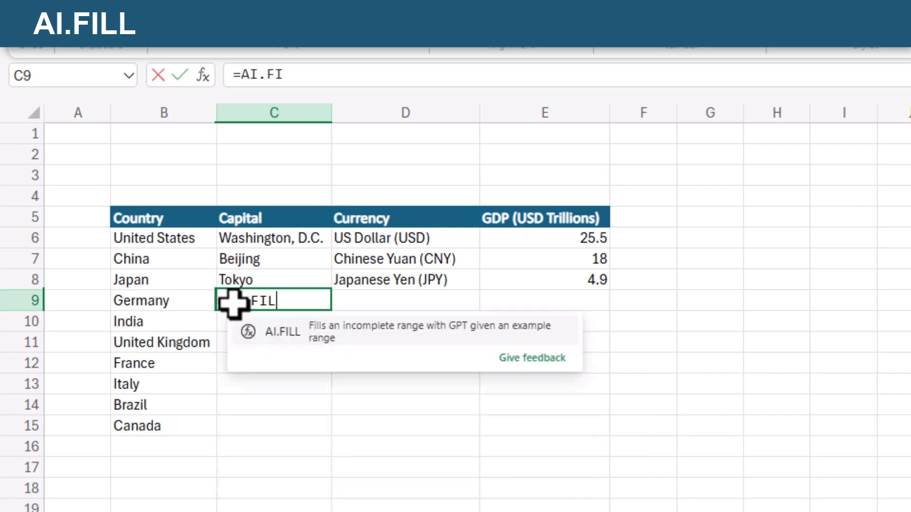
{"action": "type", "text": "L("}
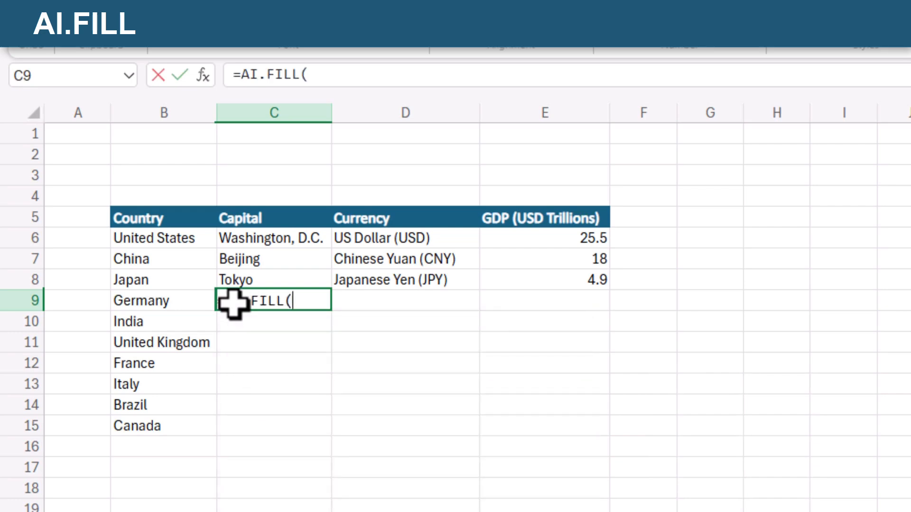
{"action": "left_click", "coordinate": [135, 219]}
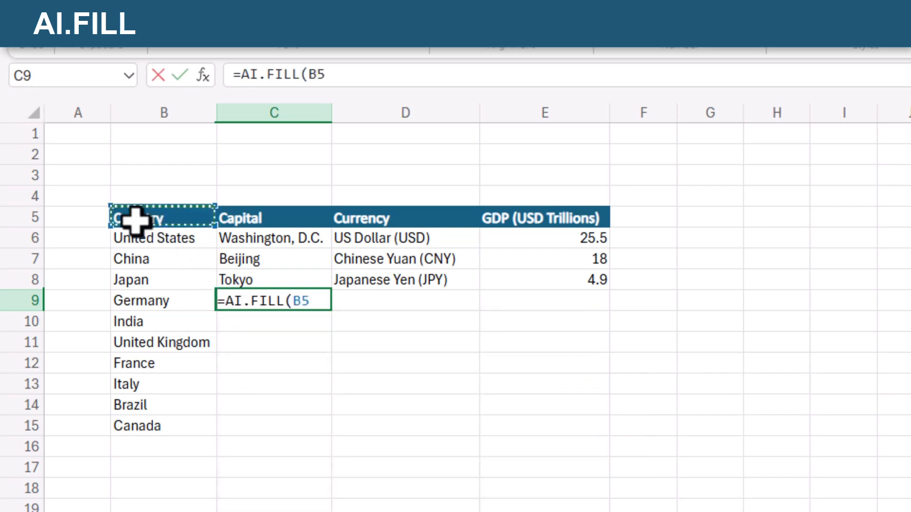
{"action": "left_click_drag", "start_coordinate": [136, 219], "coordinate": [530, 274]}
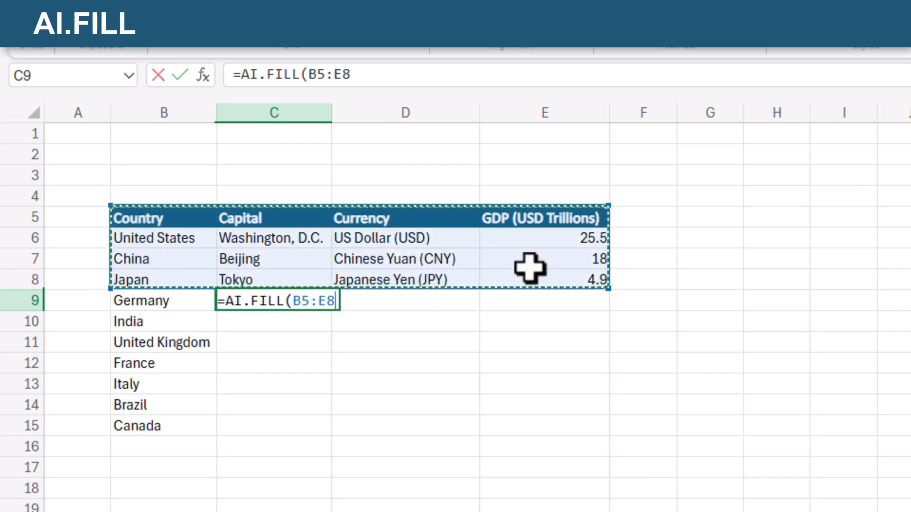
{"action": "type", "text": ","}
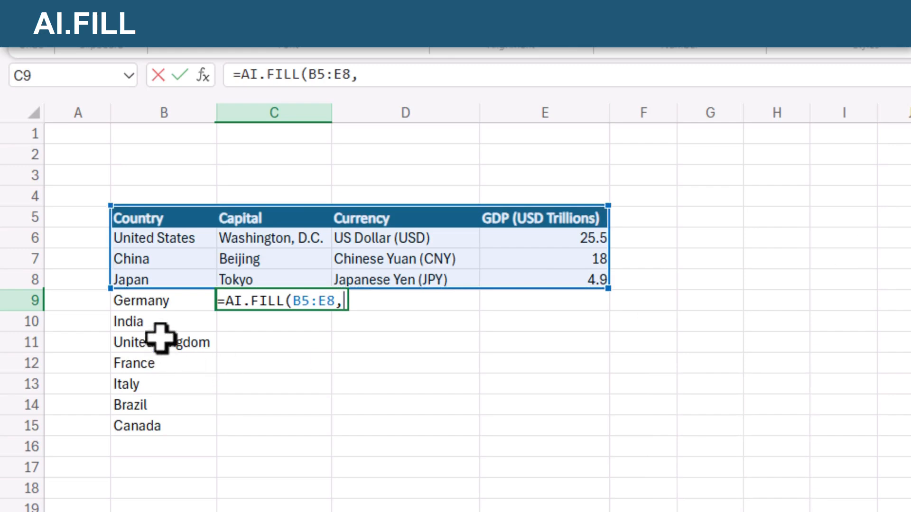
{"action": "left_click_drag", "start_coordinate": [159, 305], "coordinate": [166, 428]}
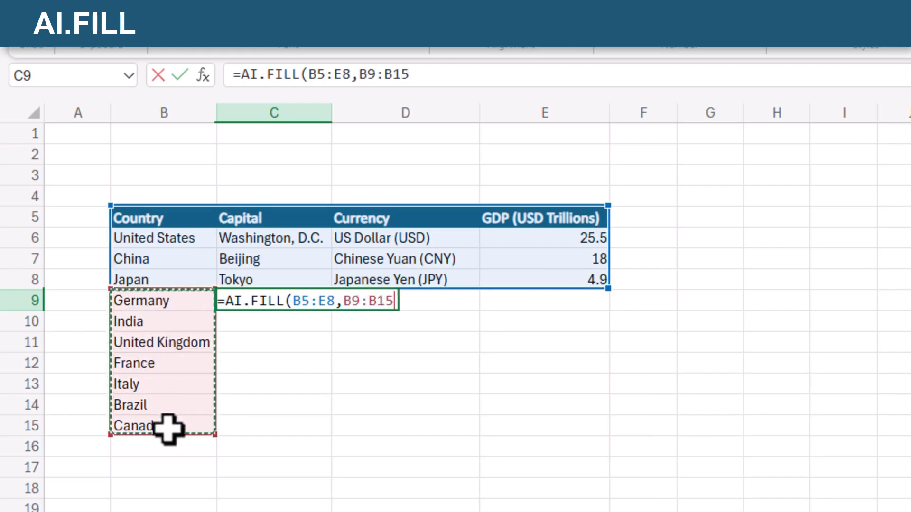
{"action": "type", "text": ")"}
{"action": "key", "text": "Tab"}
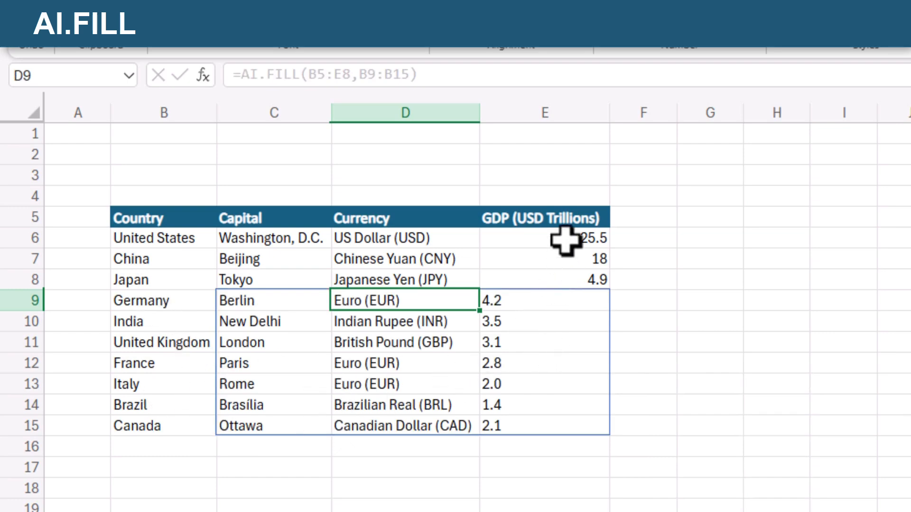
- Right-align the GDP values in E6:E15
{"action": "left_click_drag", "start_coordinate": [566, 241], "coordinate": [565, 426]}
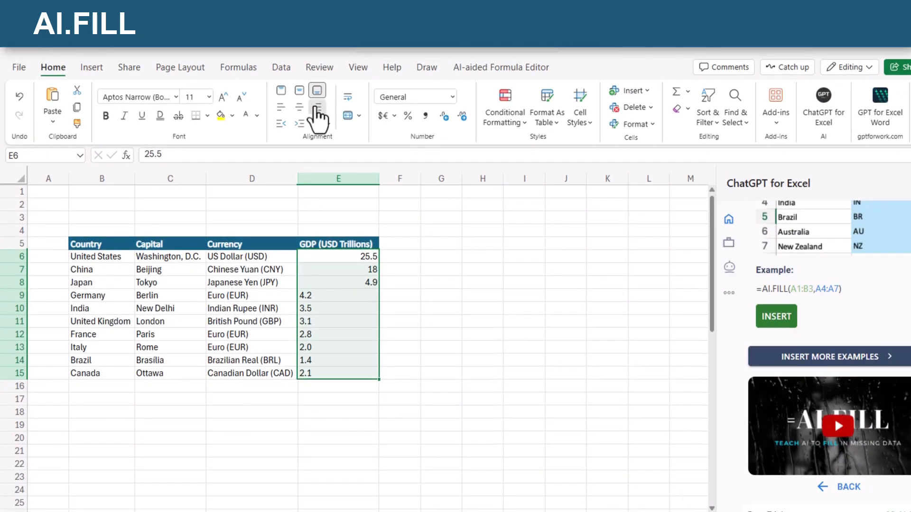
{"action": "left_click", "coordinate": [317, 108]}
{"action": "left_click", "coordinate": [171, 401]}
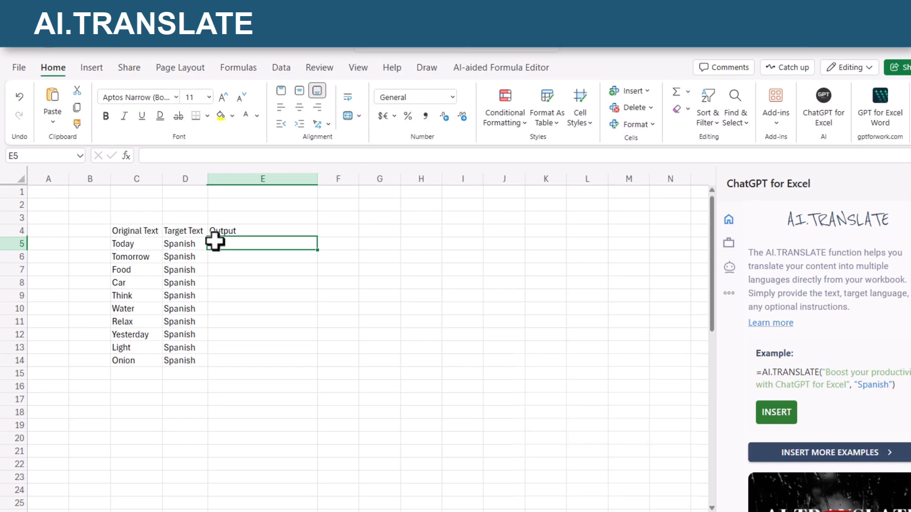
- Enter =AI.TRANSLATE(C5,D5) in E5 of the translation table and fill the formula down through E14
{"action": "double_click", "coordinate": [217, 242]}
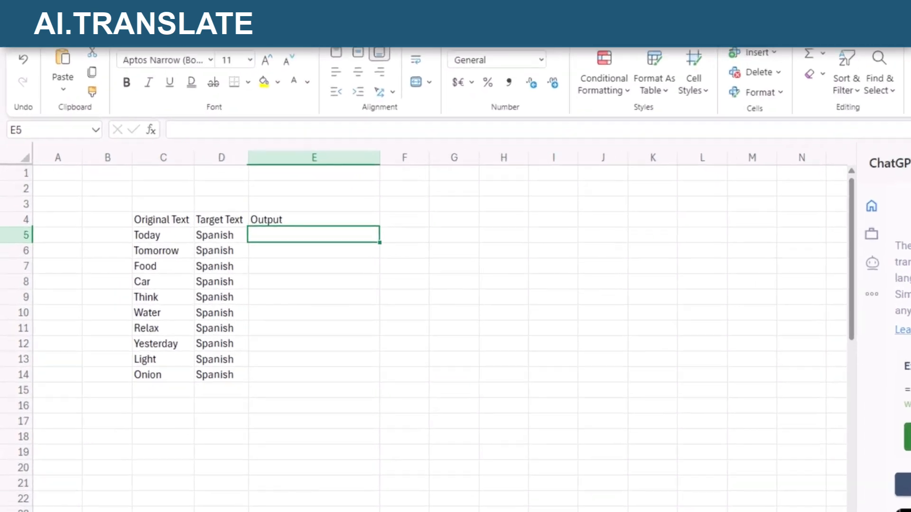
{"action": "type", "text": "=A"}
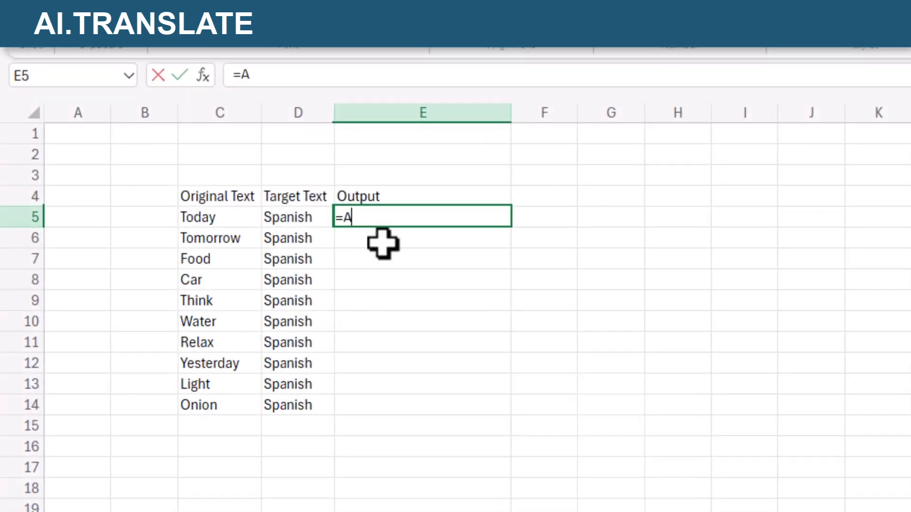
{"action": "type", "text": "I.TR"}
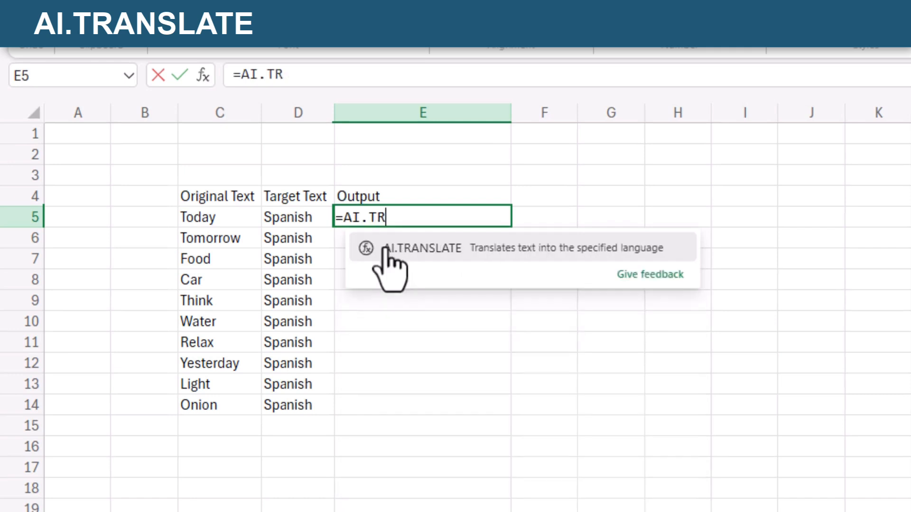
{"action": "type", "text": "ANSLATE"}
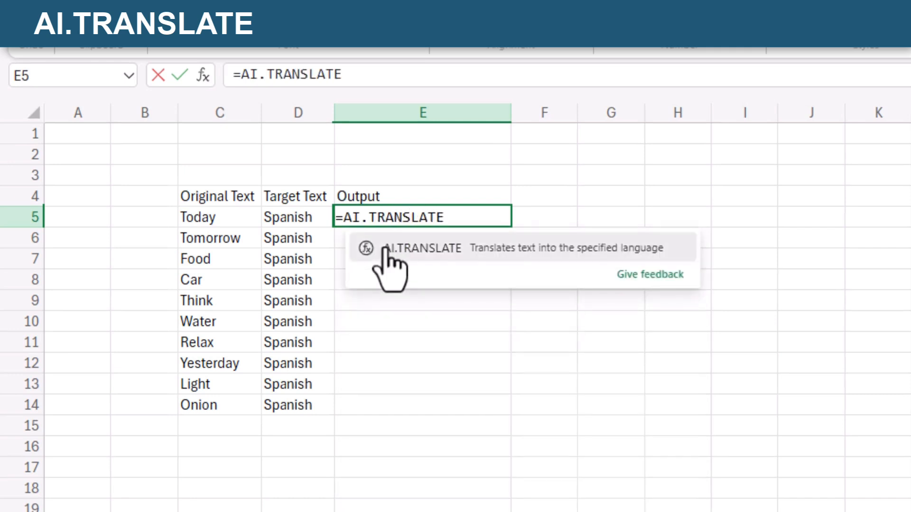
{"action": "type", "text": "("}
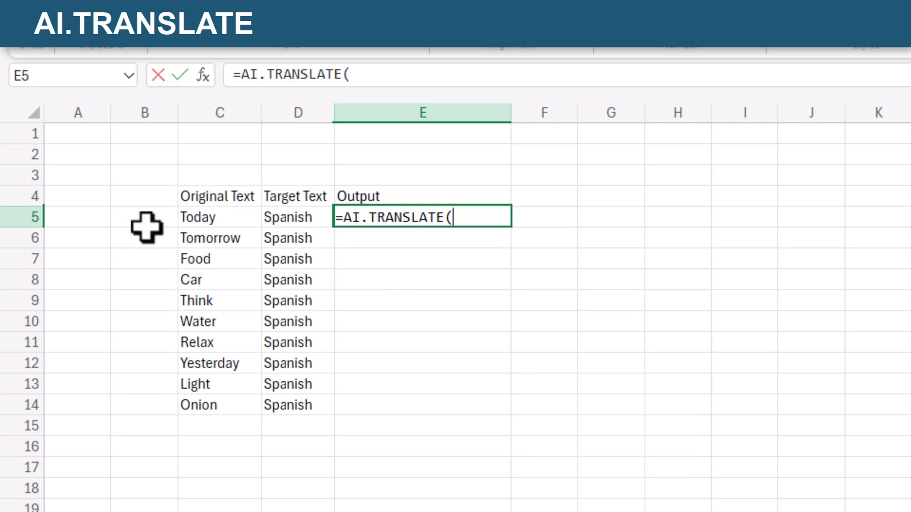
{"action": "left_click", "coordinate": [205, 219]}
{"action": "type", "text": ","}
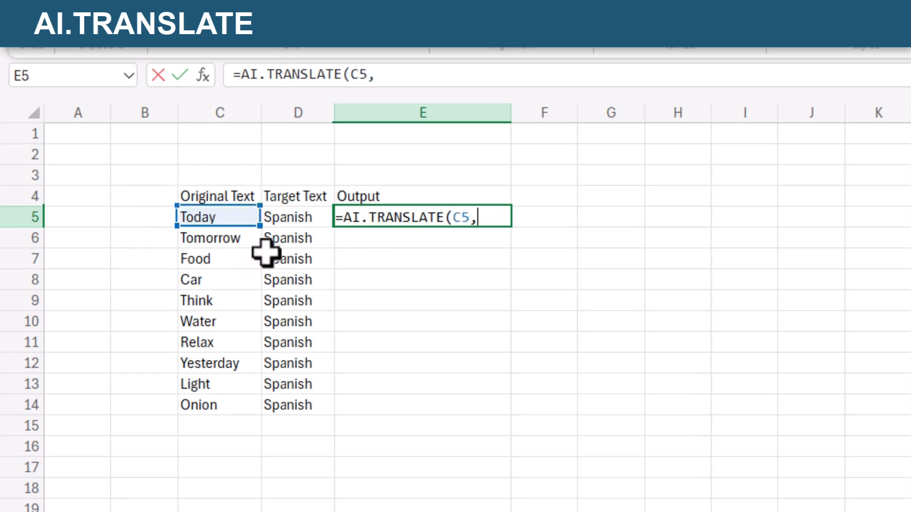
{"action": "left_click", "coordinate": [291, 218]}
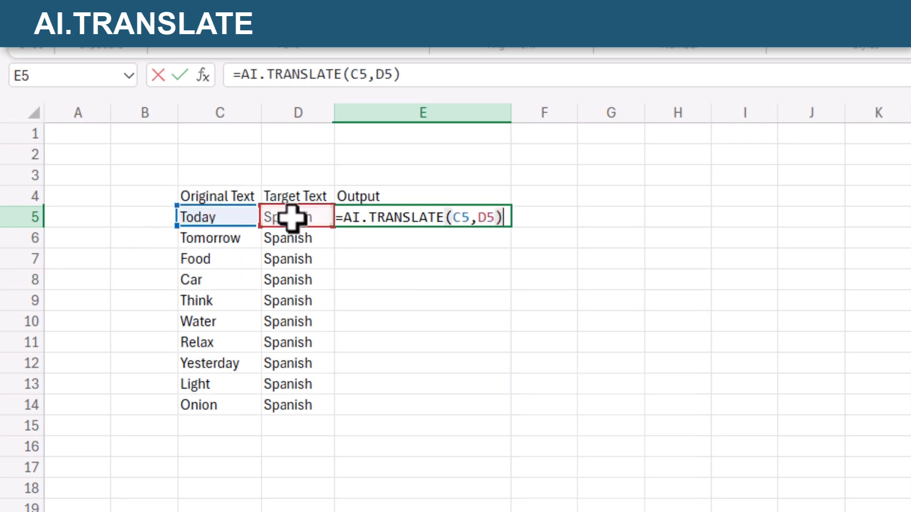
{"action": "key", "text": "Tab"}
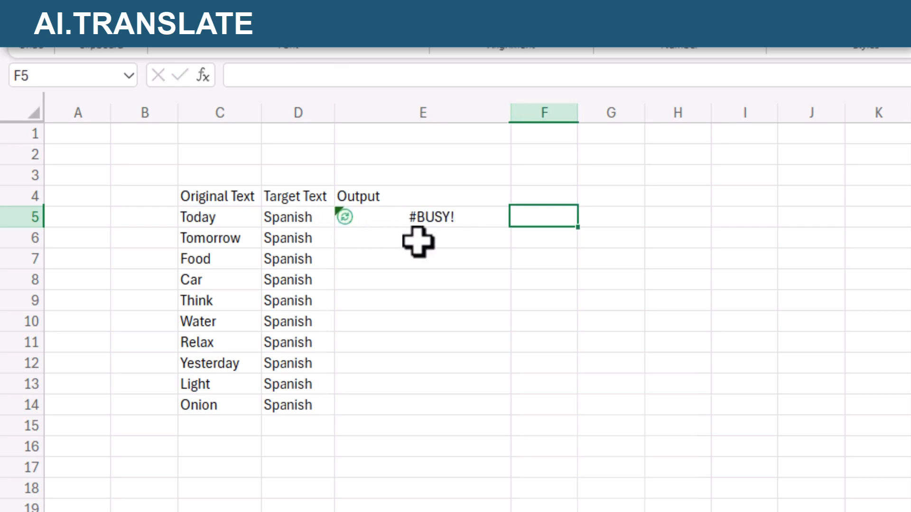
{"action": "left_click", "coordinate": [375, 219]}
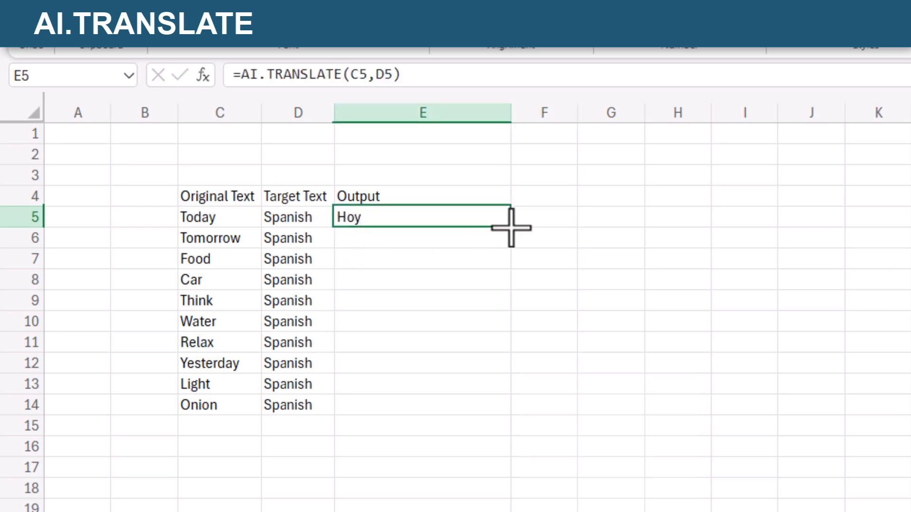
{"action": "left_click_drag", "start_coordinate": [511, 231], "coordinate": [507, 407]}
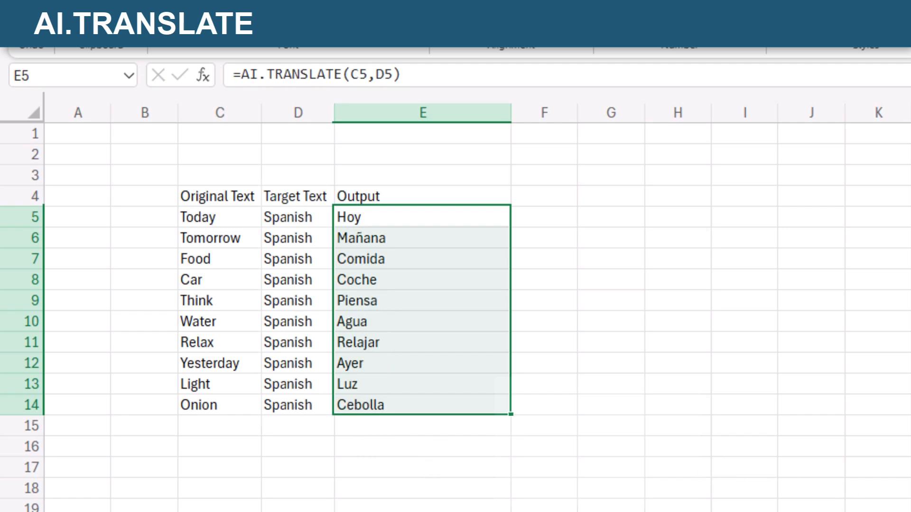
- Change the target language to German in D6 for Tomorrow and to Italian in D10 for Water
{"action": "key", "text": "Down"}
{"action": "left_click", "coordinate": [292, 237]}
{"action": "type", "text": "German"}
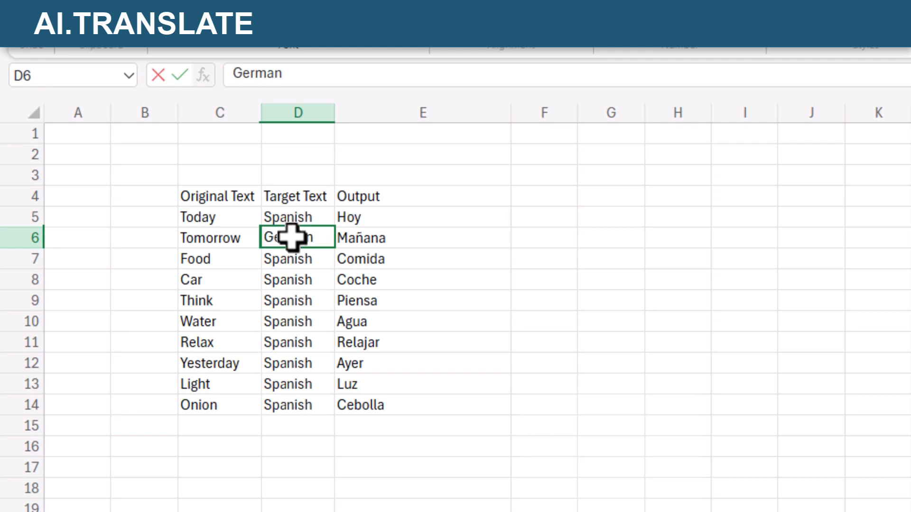
{"action": "key", "text": "Tab"}
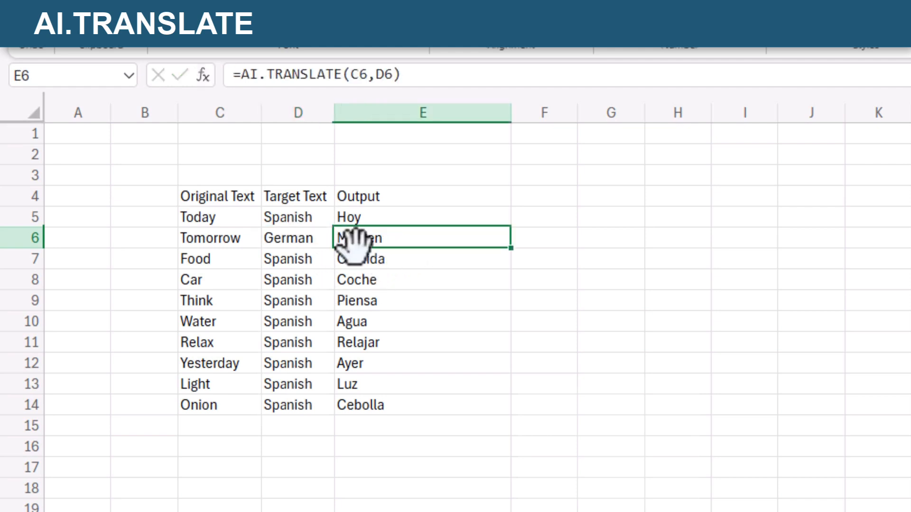
{"action": "left_click", "coordinate": [292, 326]}
{"action": "type", "text": "Ita"}
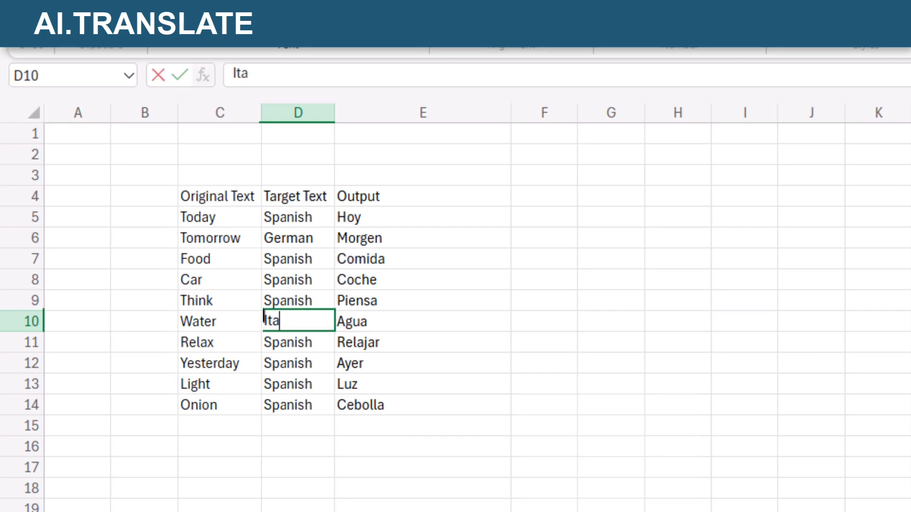
{"action": "type", "text": "lian"}
{"action": "key", "text": "Tab"}
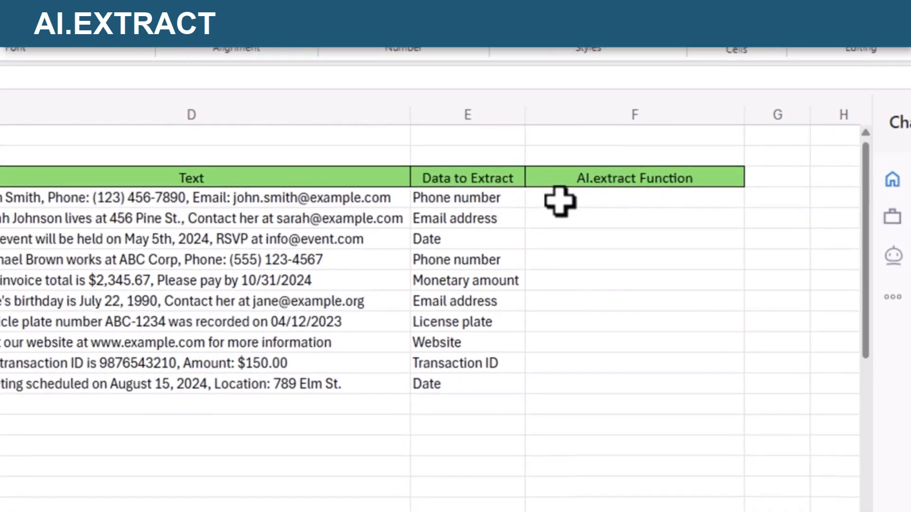
- Enter =AI.EXTRACT(D4,E4) in F4 of the extraction table and fill the formula down through F13
{"action": "double_click", "coordinate": [559, 201]}
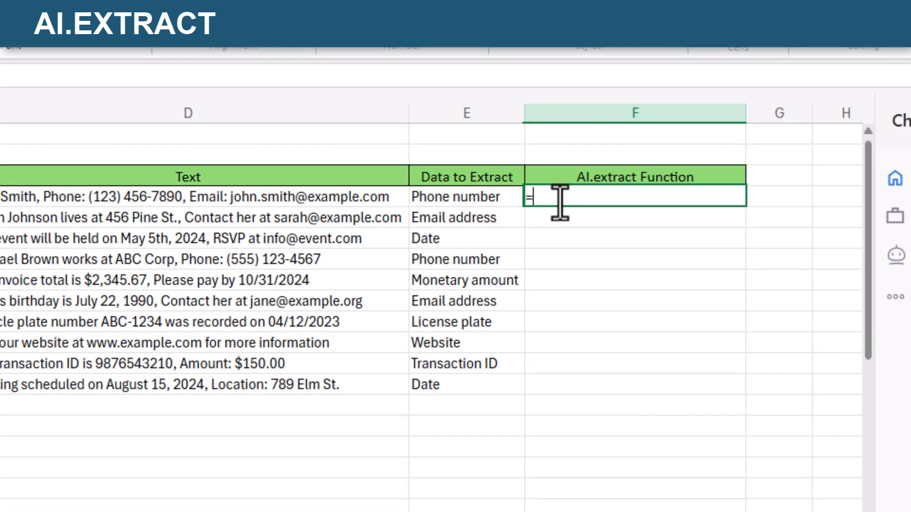
{"action": "type", "text": "=AI.EXT"}
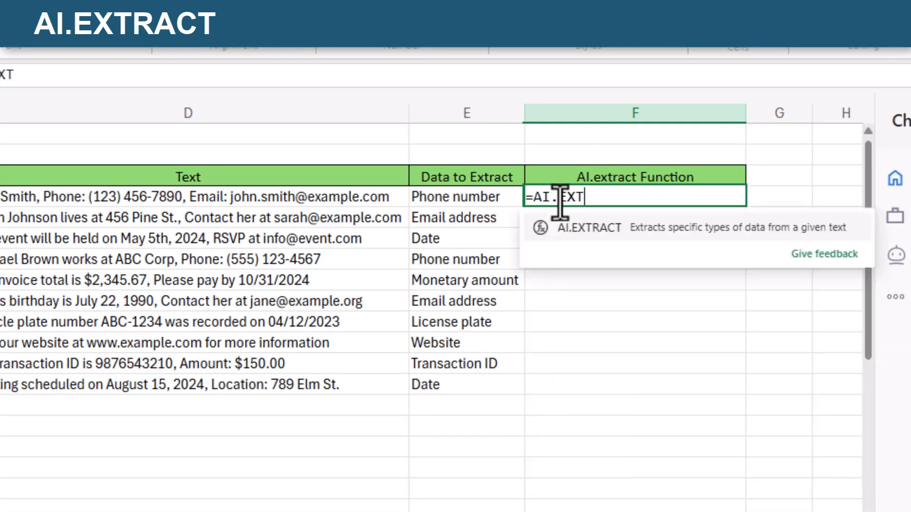
{"action": "type", "text": "RACT("}
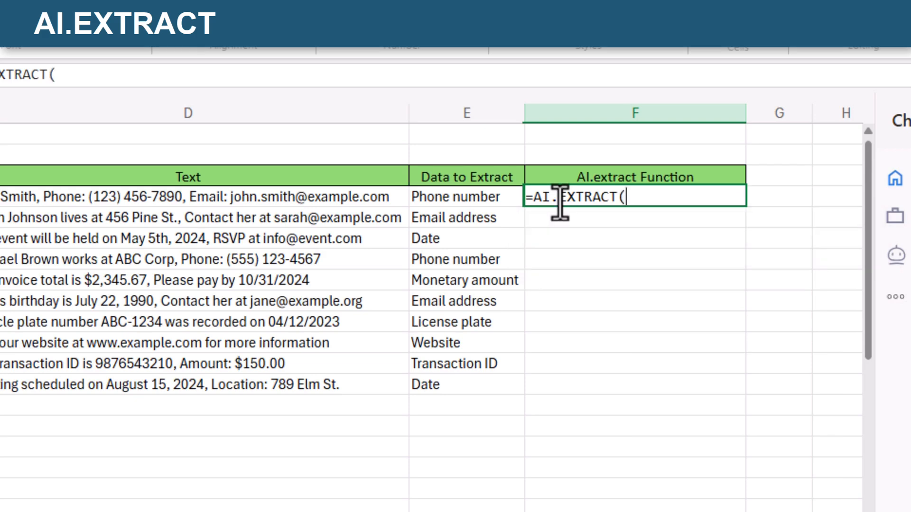
{"action": "left_click", "coordinate": [227, 197]}
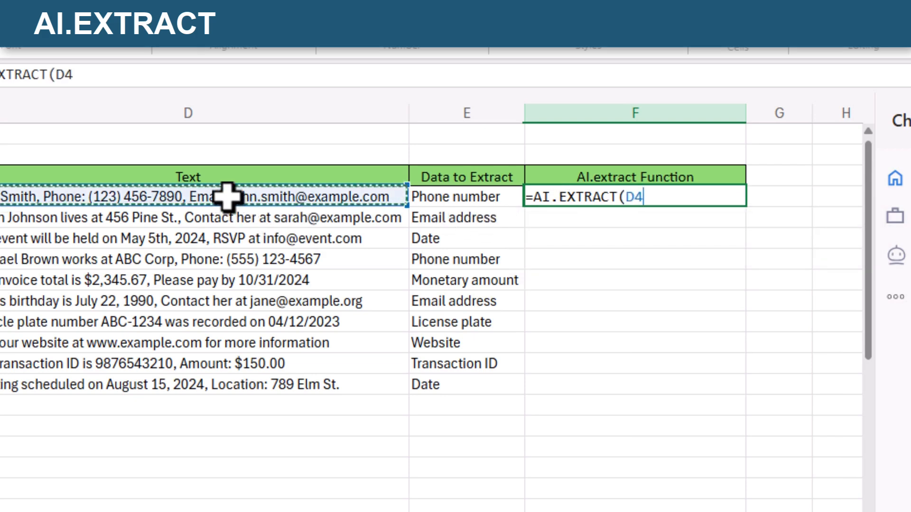
{"action": "type", "text": ","}
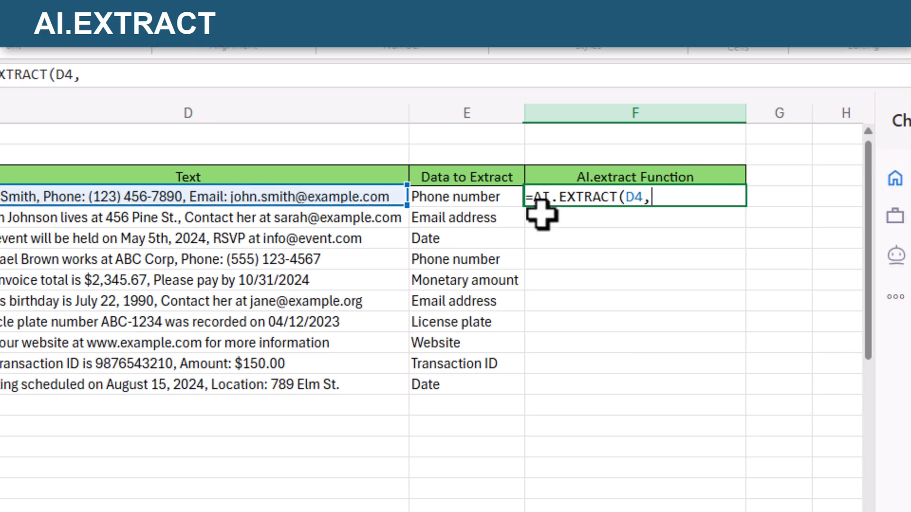
{"action": "left_click", "coordinate": [479, 199]}
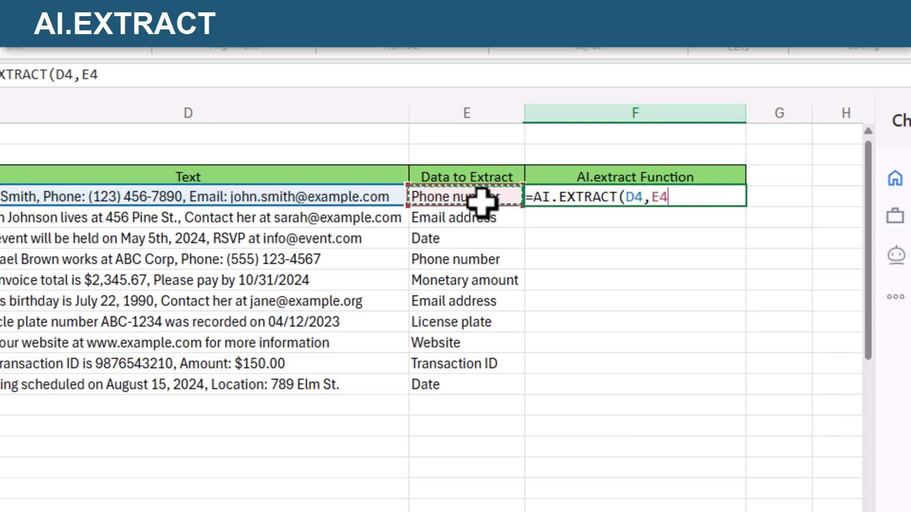
{"action": "type", "text": ")"}
{"action": "key", "text": "Tab"}
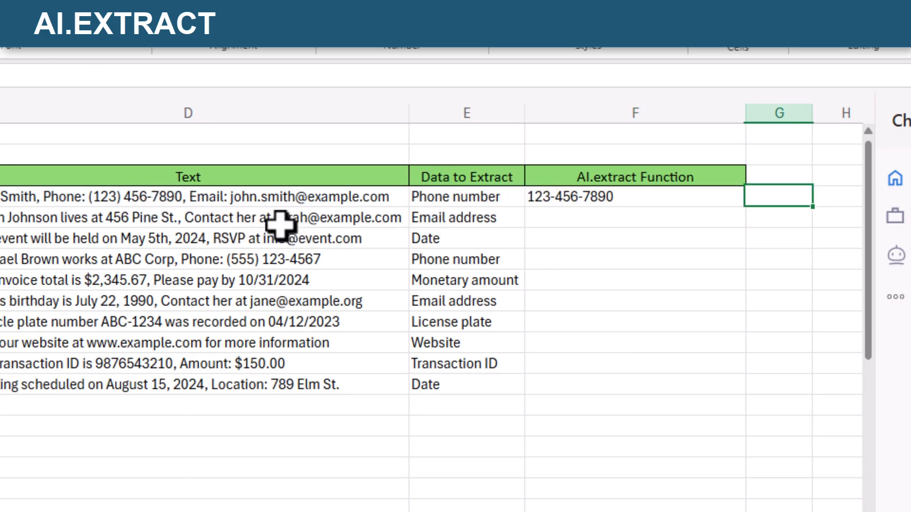
{"action": "left_click", "coordinate": [694, 203]}
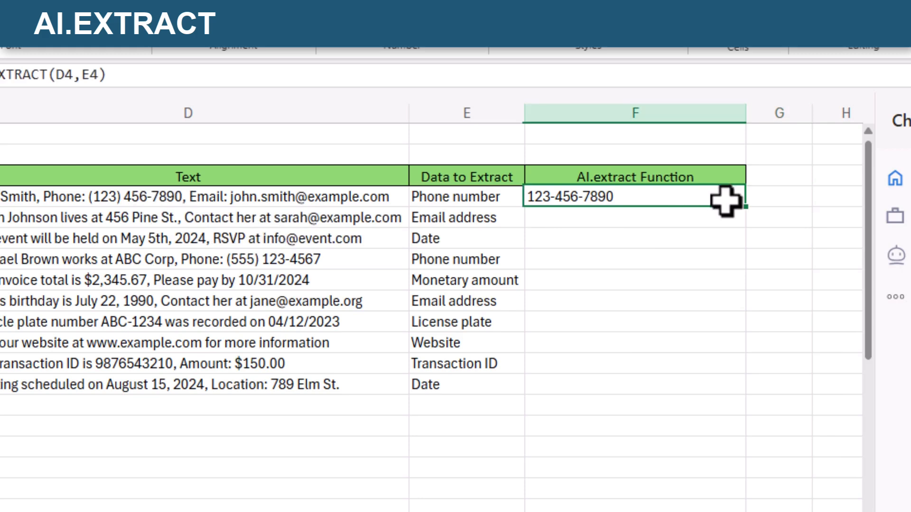
{"action": "left_click_drag", "start_coordinate": [745, 206], "coordinate": [737, 389]}
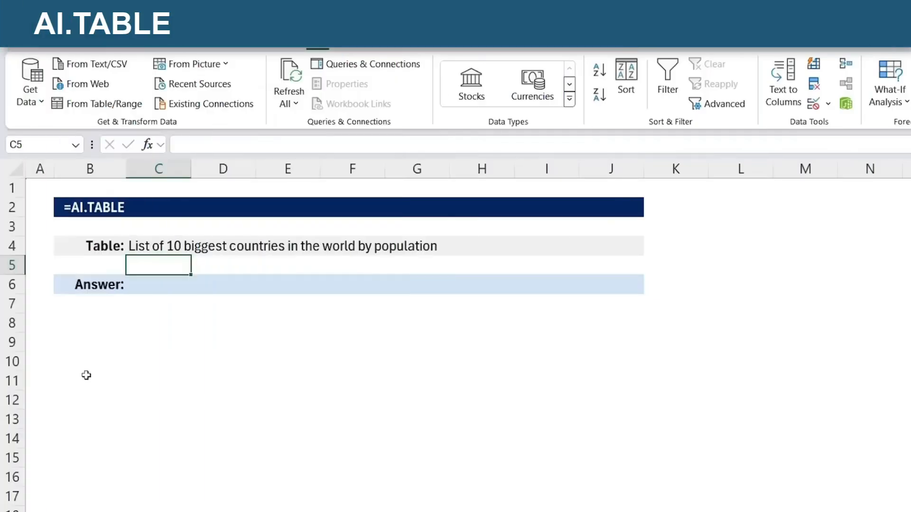
- Enter =AI.TABLE(C4) in C6 to generate the table of the 10 biggest countries by population
{"action": "key", "text": "Up"}
{"action": "left_click", "coordinate": [143, 282]}
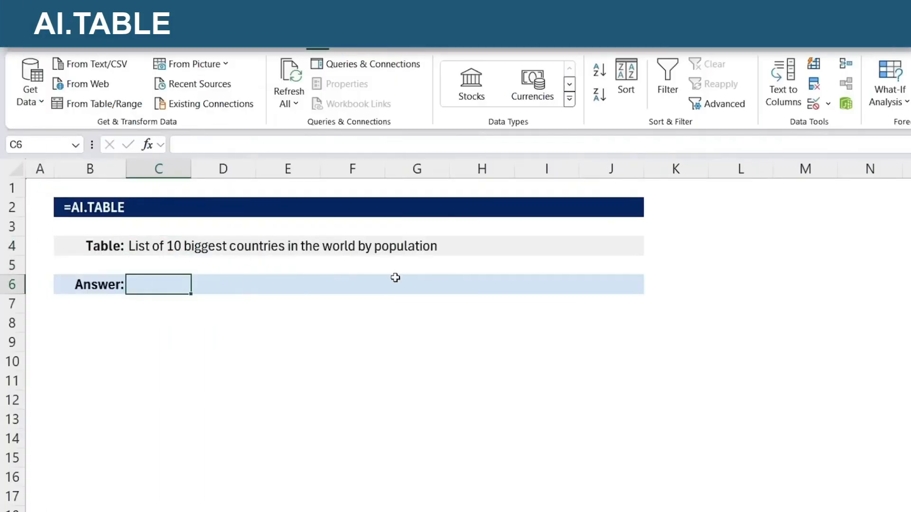
{"action": "type", "text": "=ai"}
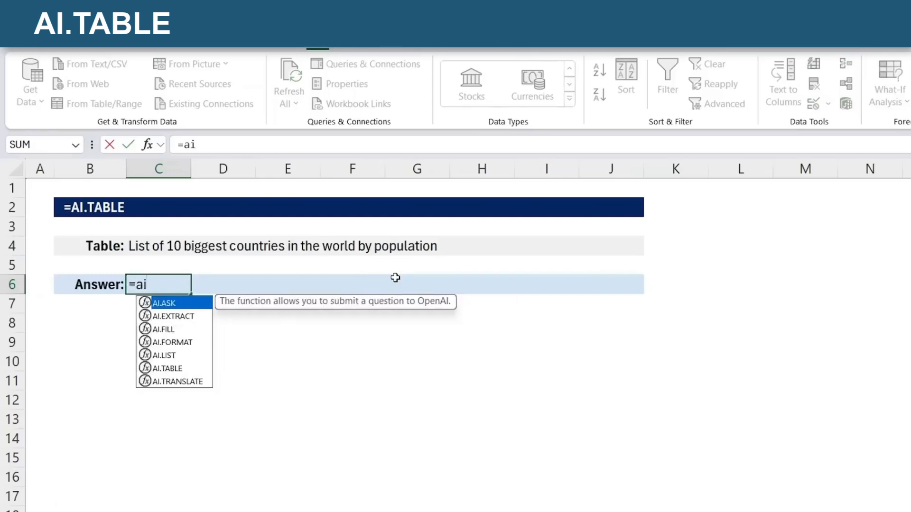
{"action": "type", "text": ".ta"}
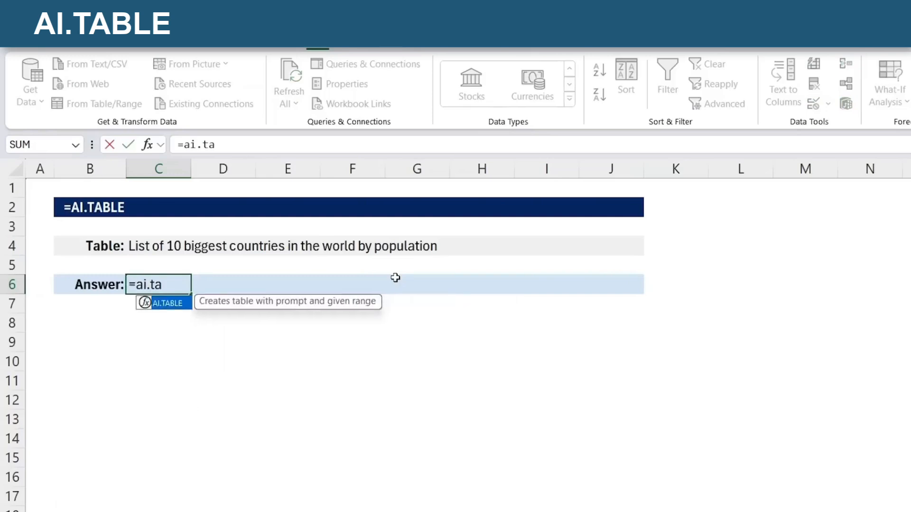
{"action": "key", "text": "Tab"}
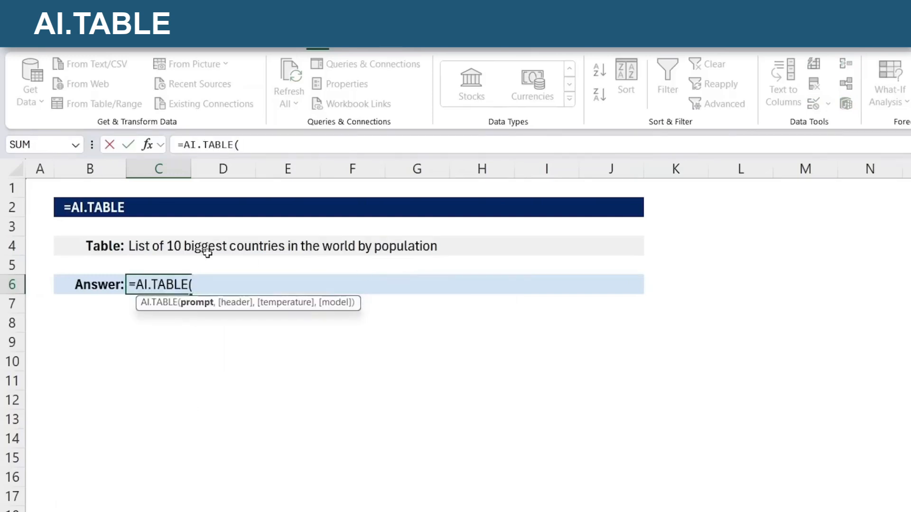
{"action": "left_click", "coordinate": [142, 246]}
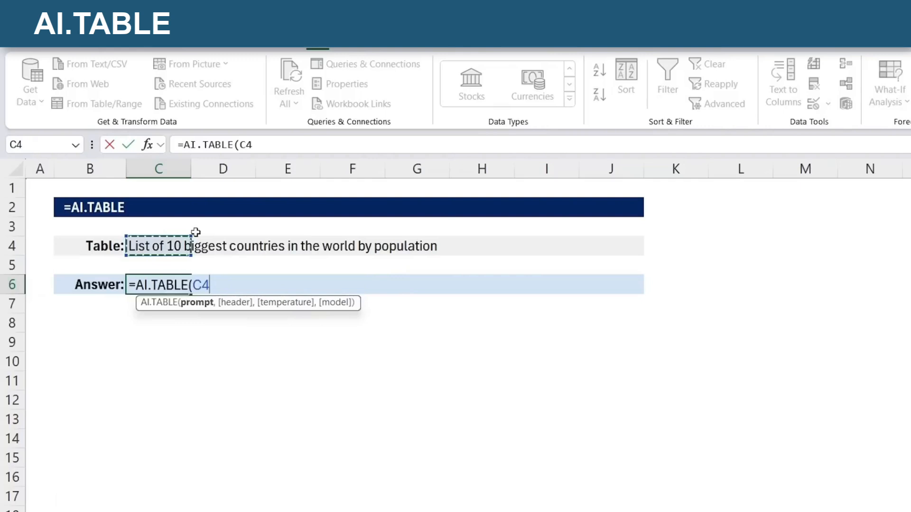
{"action": "key", "text": "ctrl+Return"}
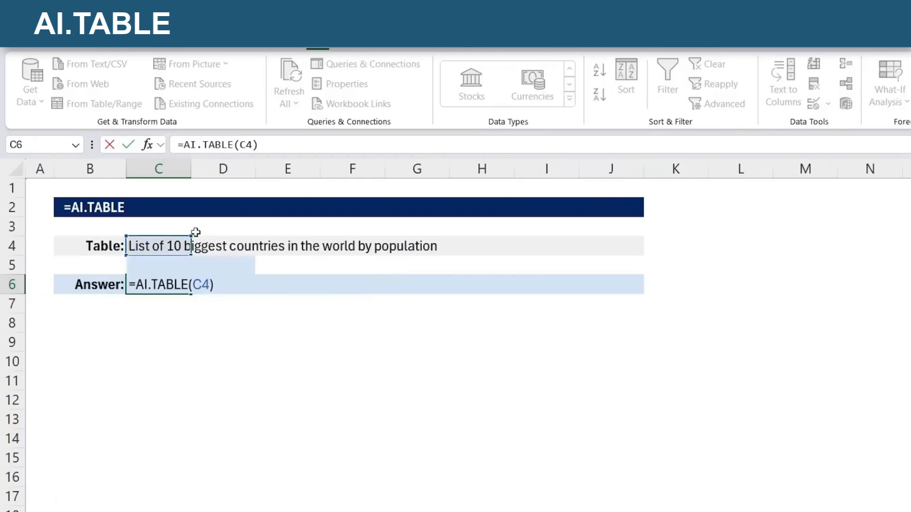
{"action": "key", "text": "Return"}
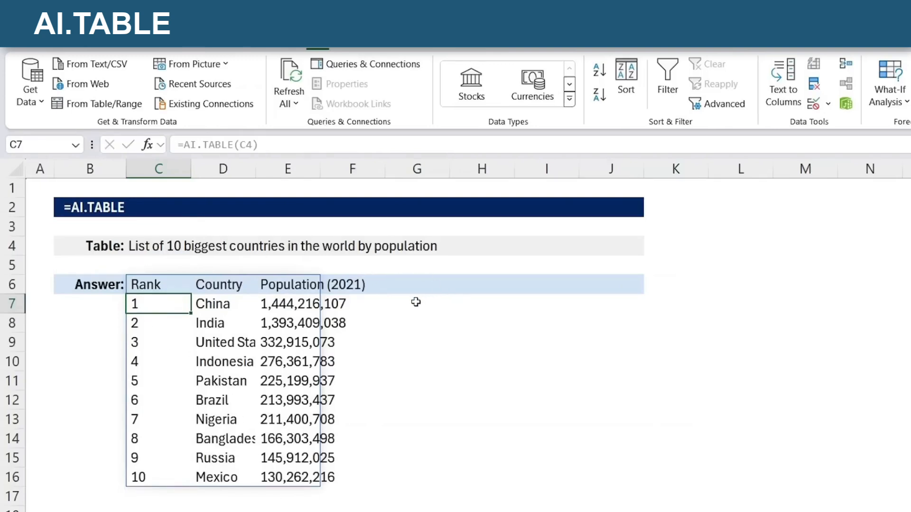
- Extend the table prompt in C4 by adding ", continent, surface area" at its end
{"action": "left_click", "coordinate": [152, 246]}
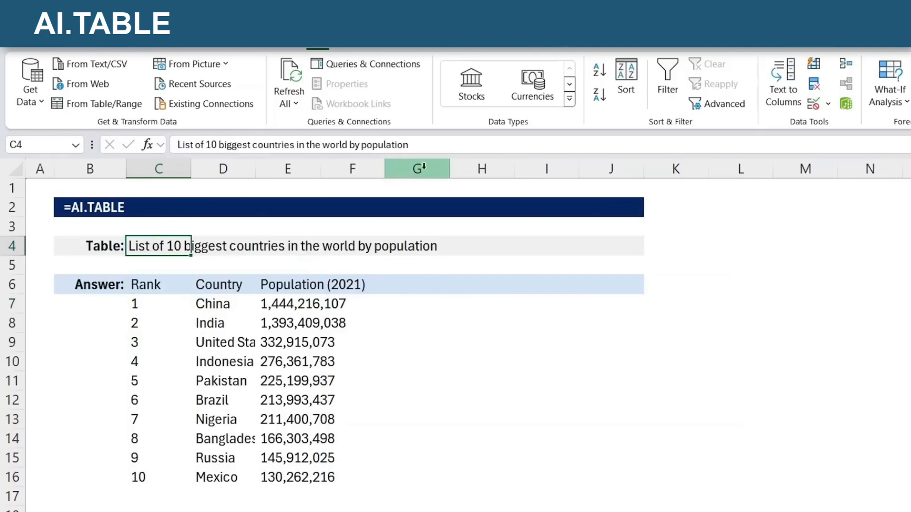
{"action": "left_click", "coordinate": [443, 145]}
{"action": "type", "text": ", continent, su"}
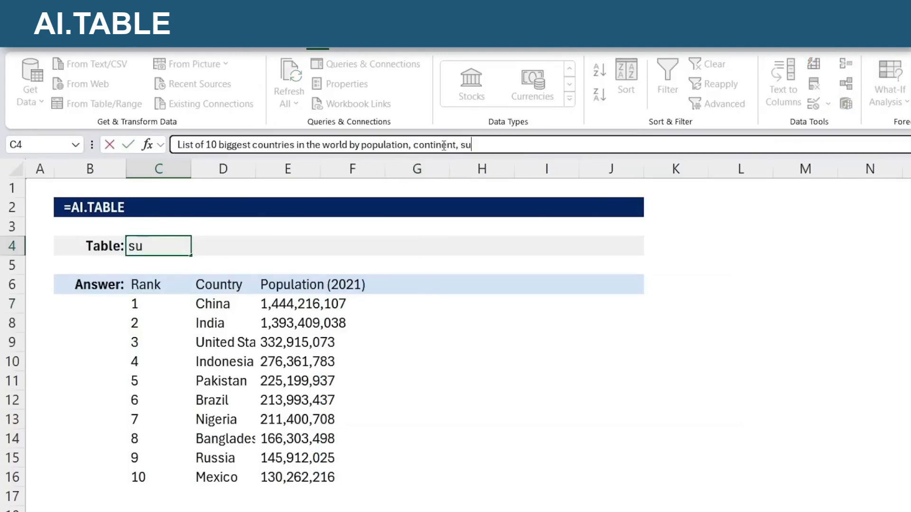
{"action": "type", "text": "rface area"}
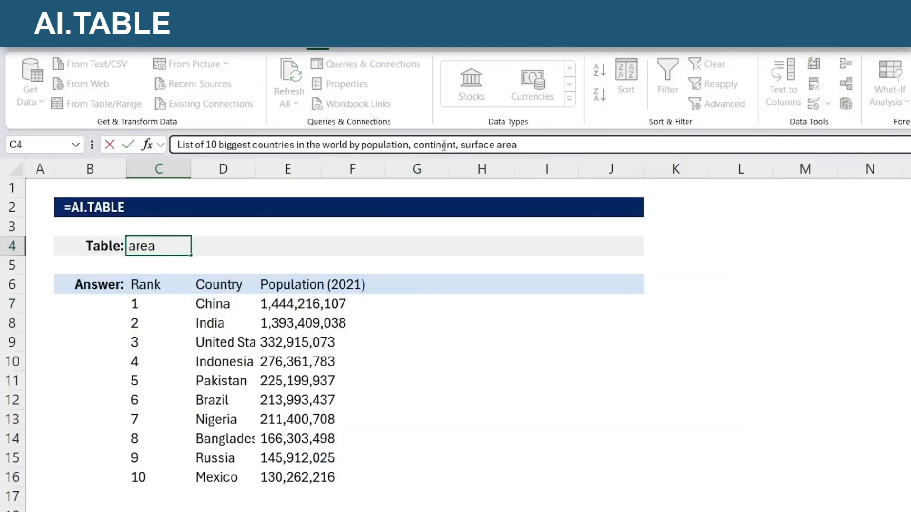
{"action": "key", "text": "Return"}
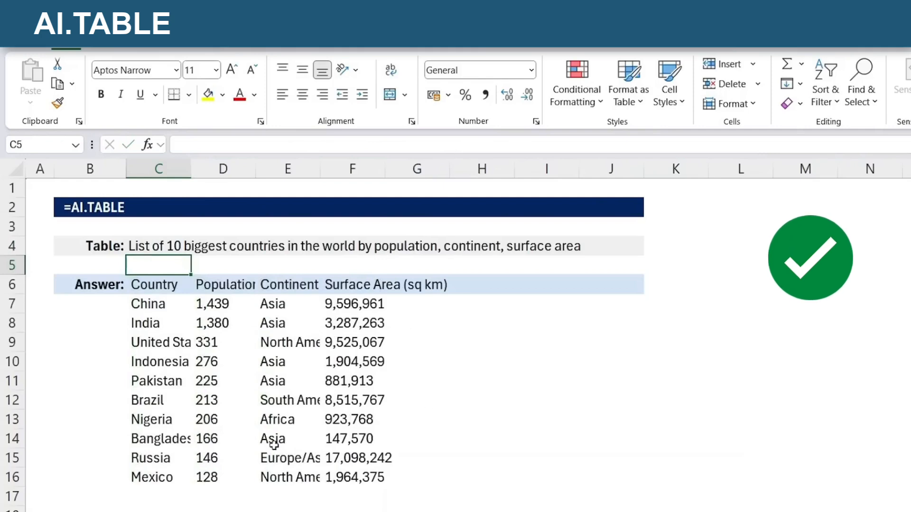